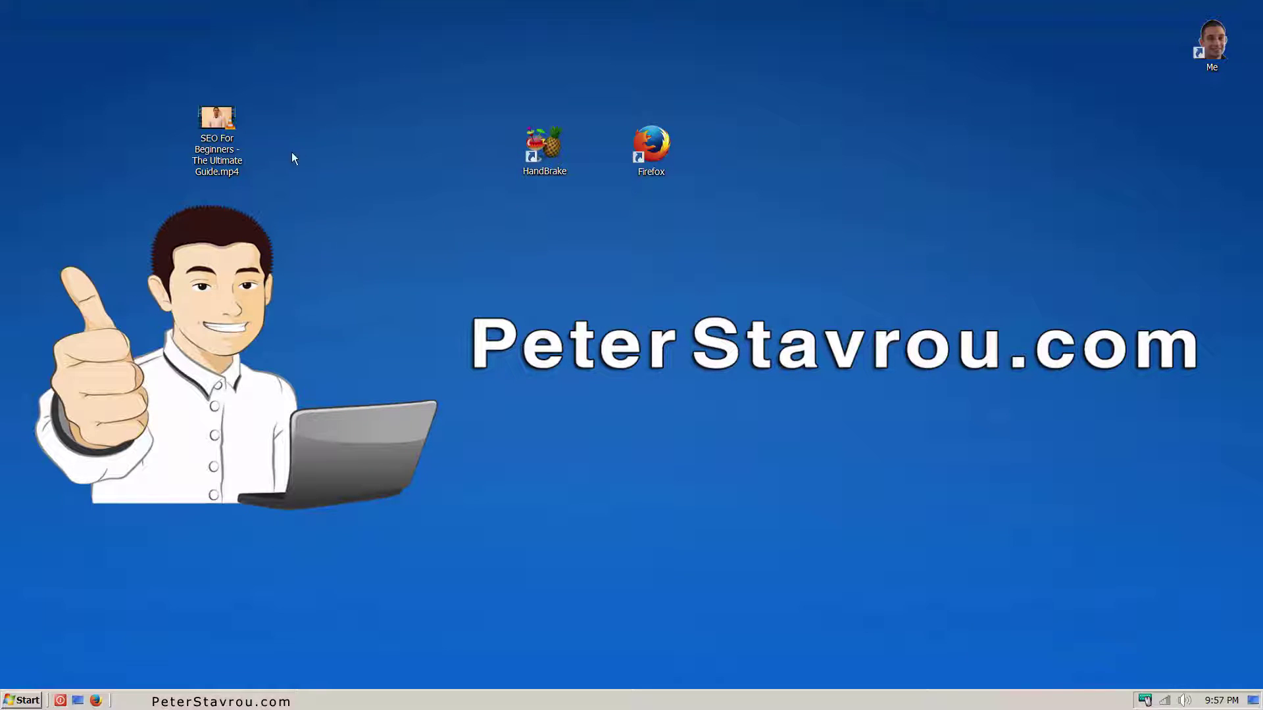
Check the original SEO video file's properties to see its 3.13 GB size.
left_click(241, 160)
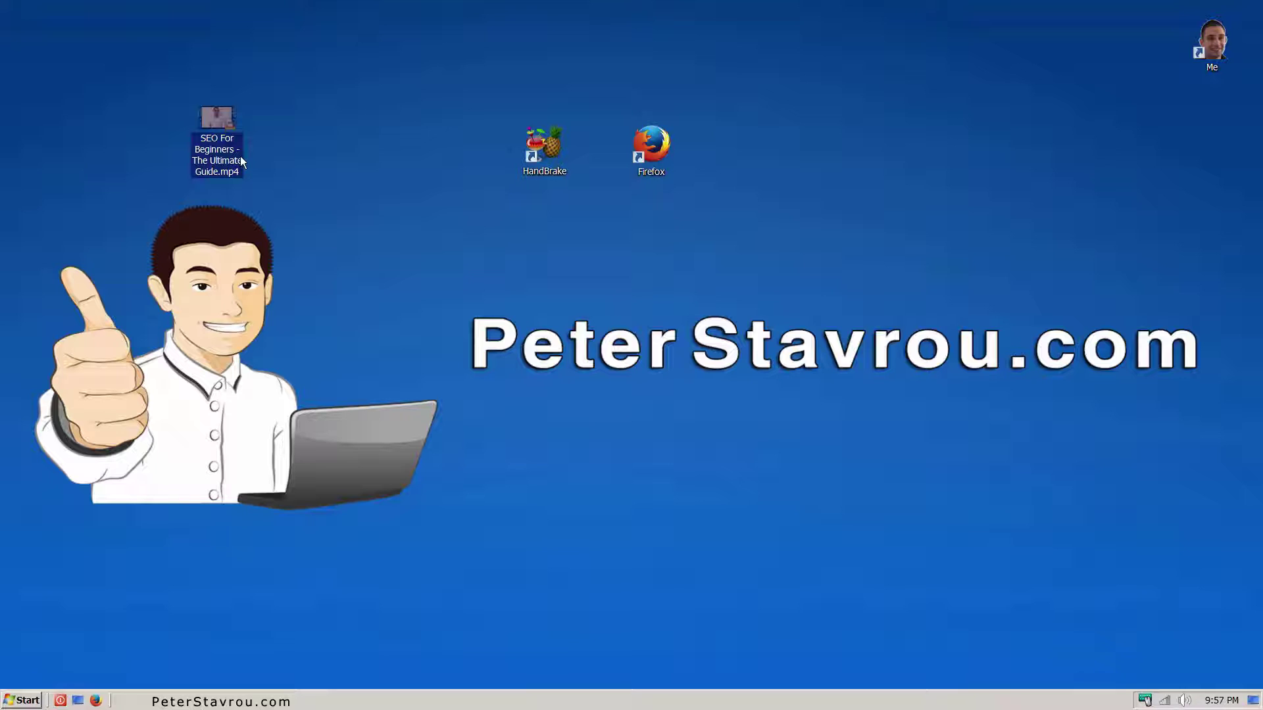
right_click(241, 160)
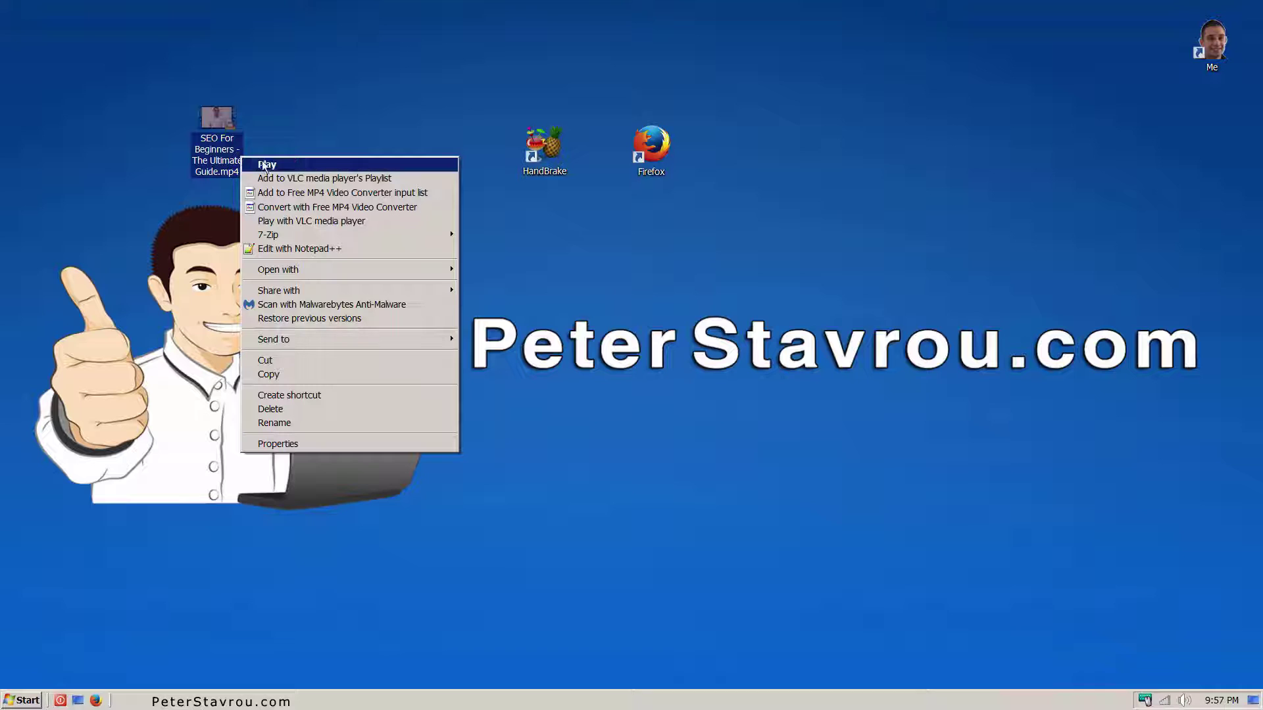
left_click(377, 443)
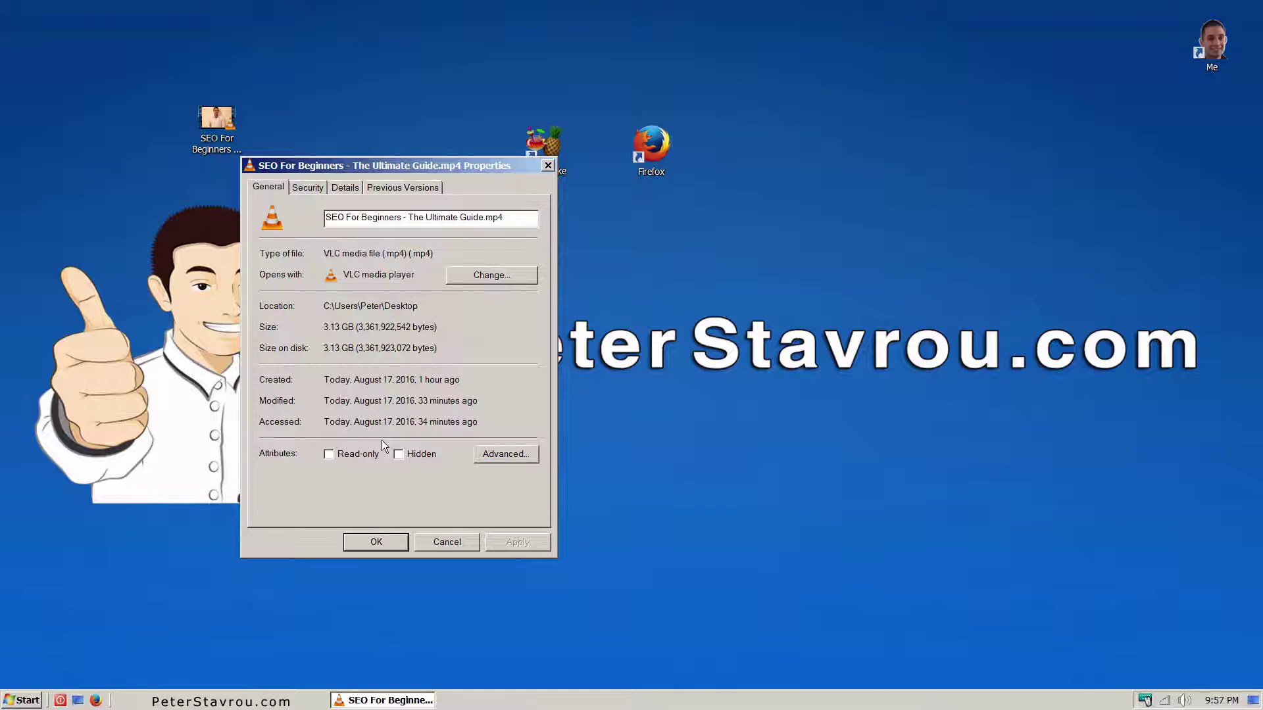
left_click(389, 544)
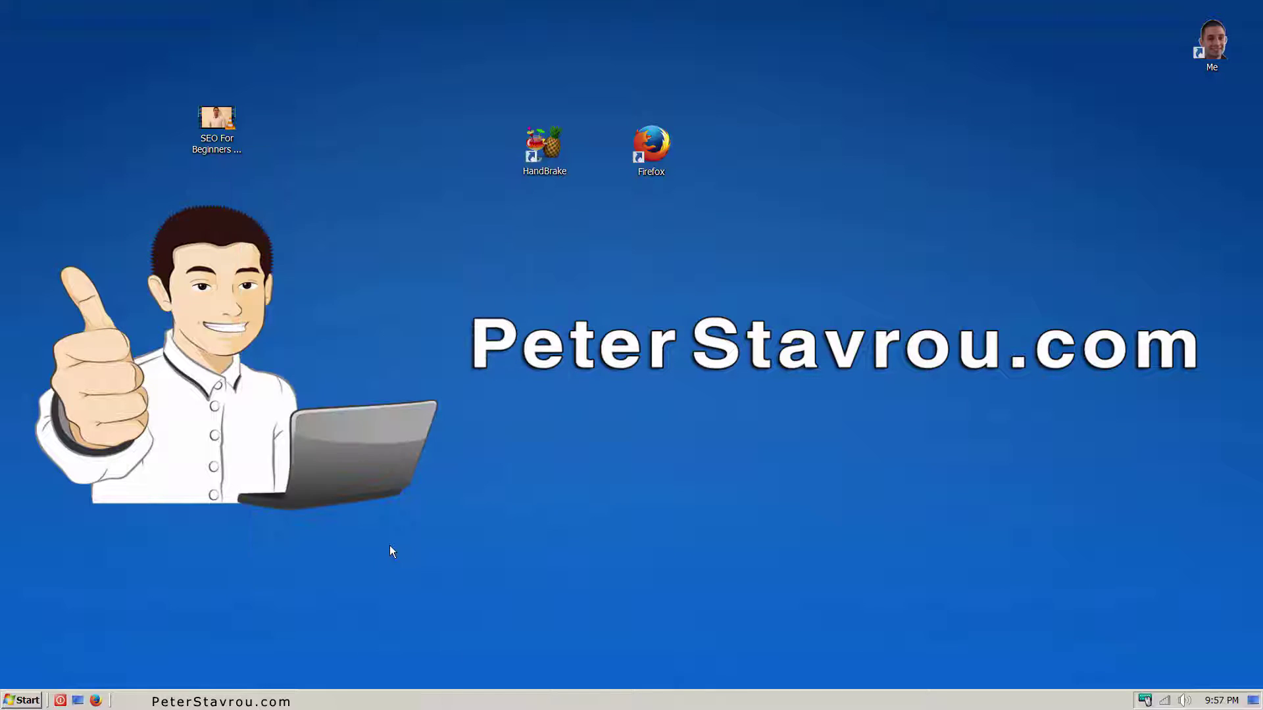
Launch HandBrake and drag the SEO For Beginners MP4 onto it as the source.
left_click(566, 173)
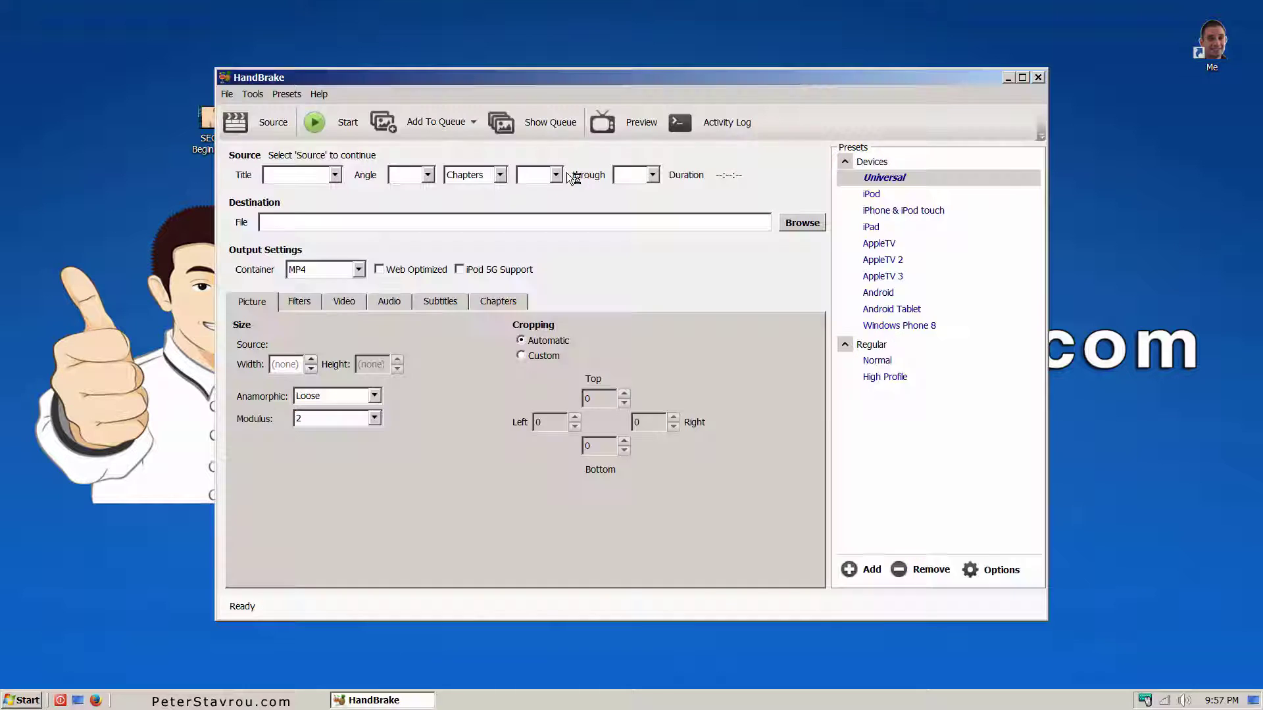
left_click_drag(510, 77, 579, 75)
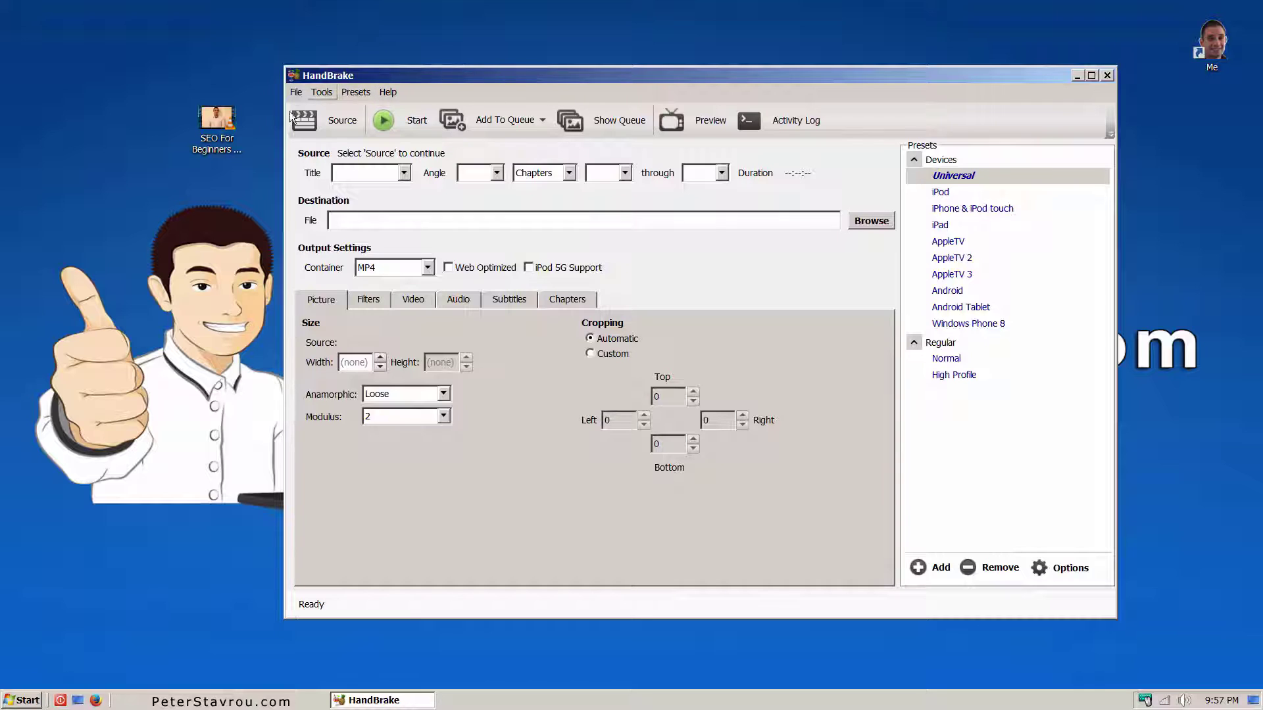
left_click(234, 154)
left_click_drag(233, 154, 489, 239)
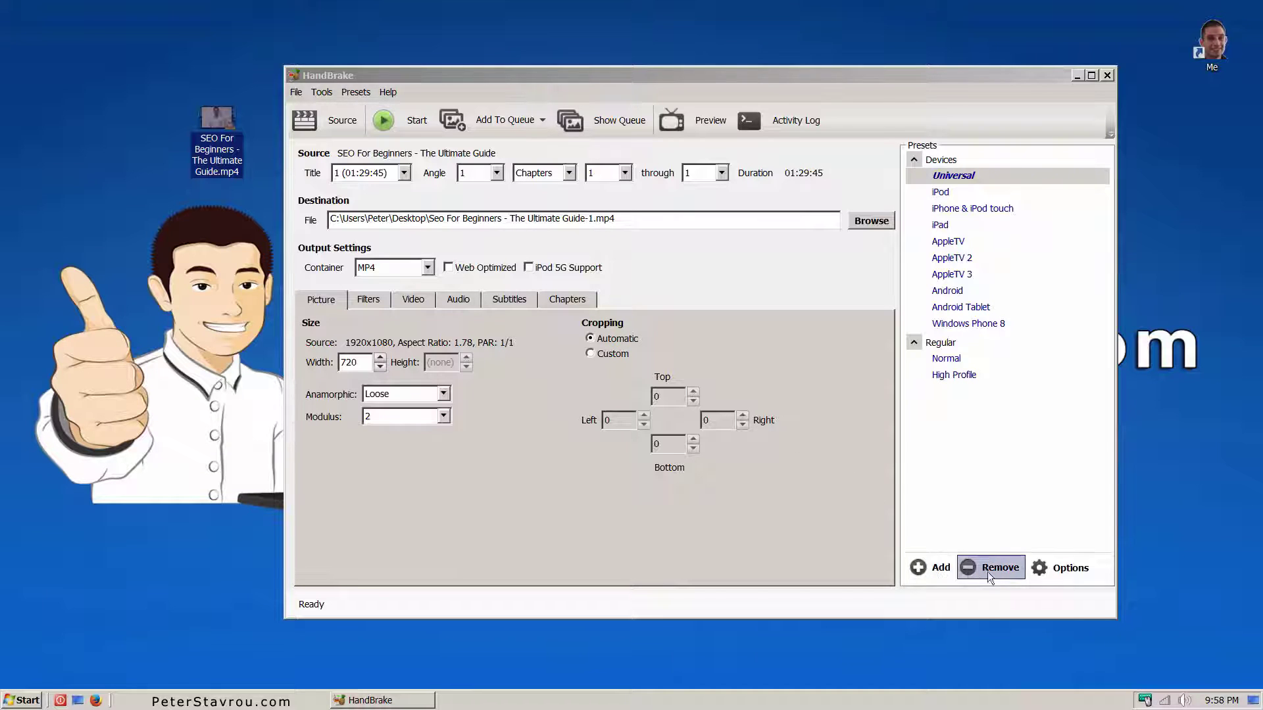
Import HandBrake-Settings.plist from the Desktop to add My Custom Preset.
left_click(1054, 582)
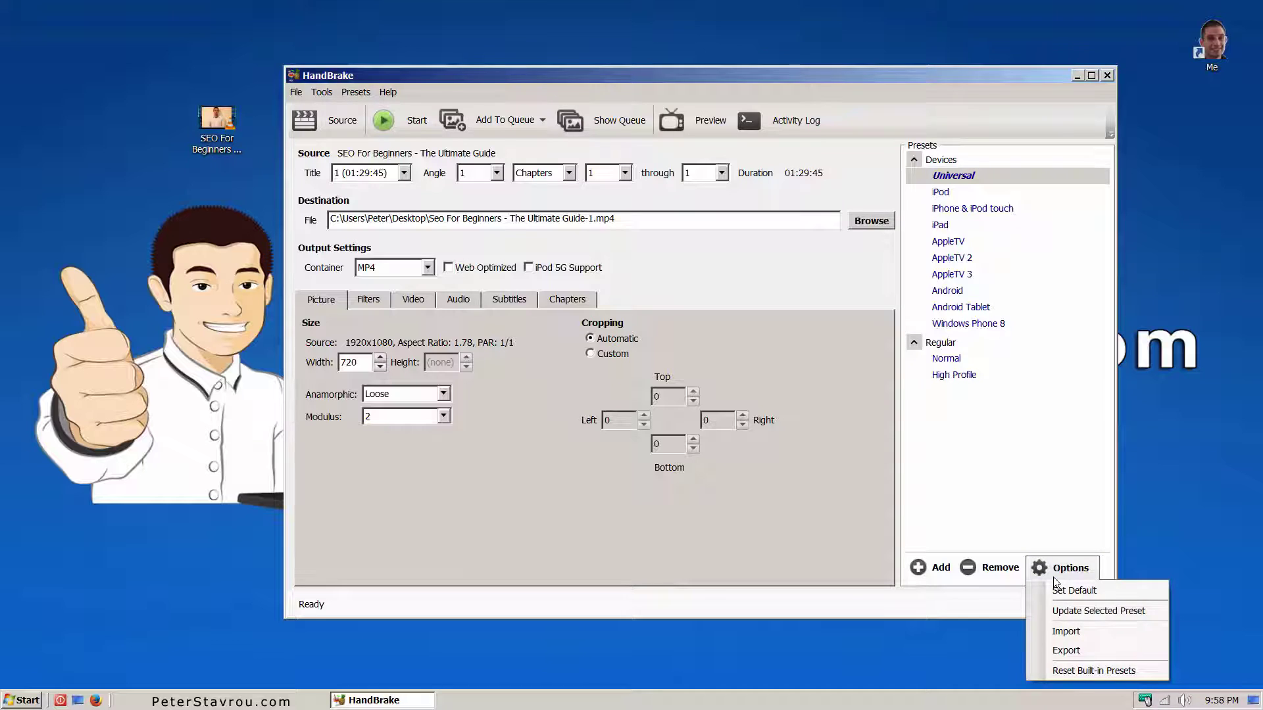
left_click(1091, 630)
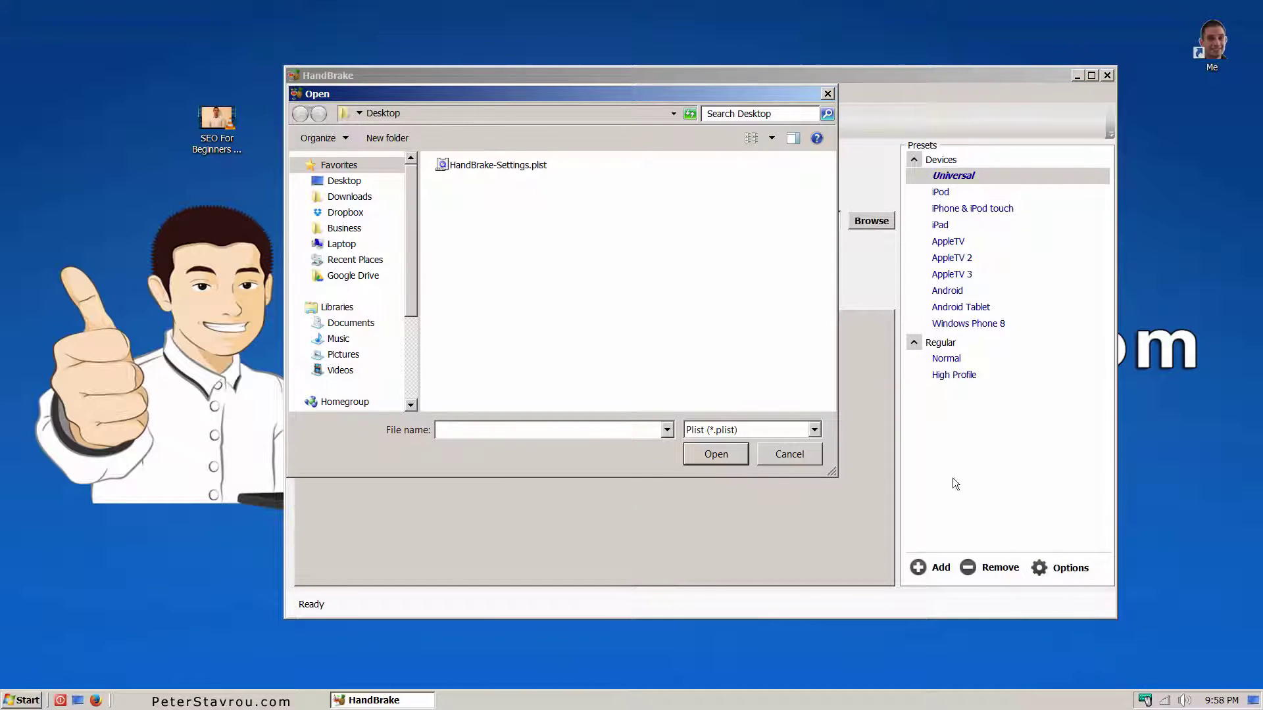
left_click(547, 165)
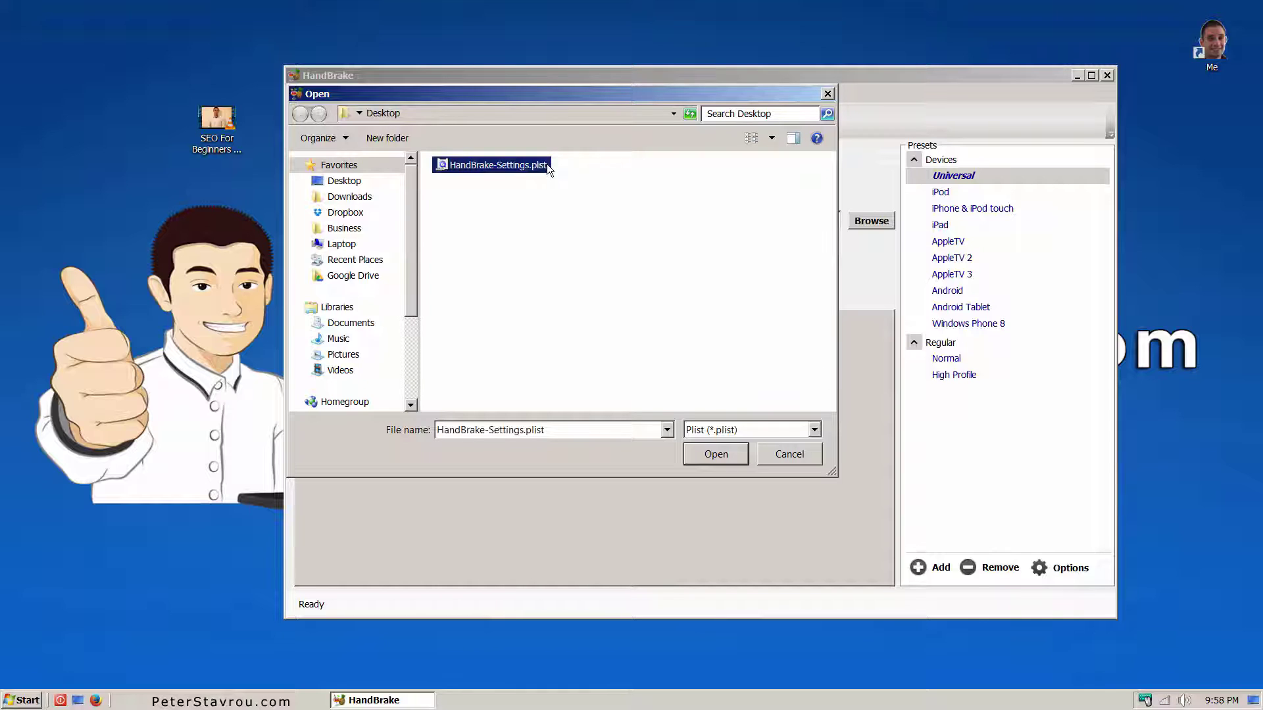
left_click(736, 455)
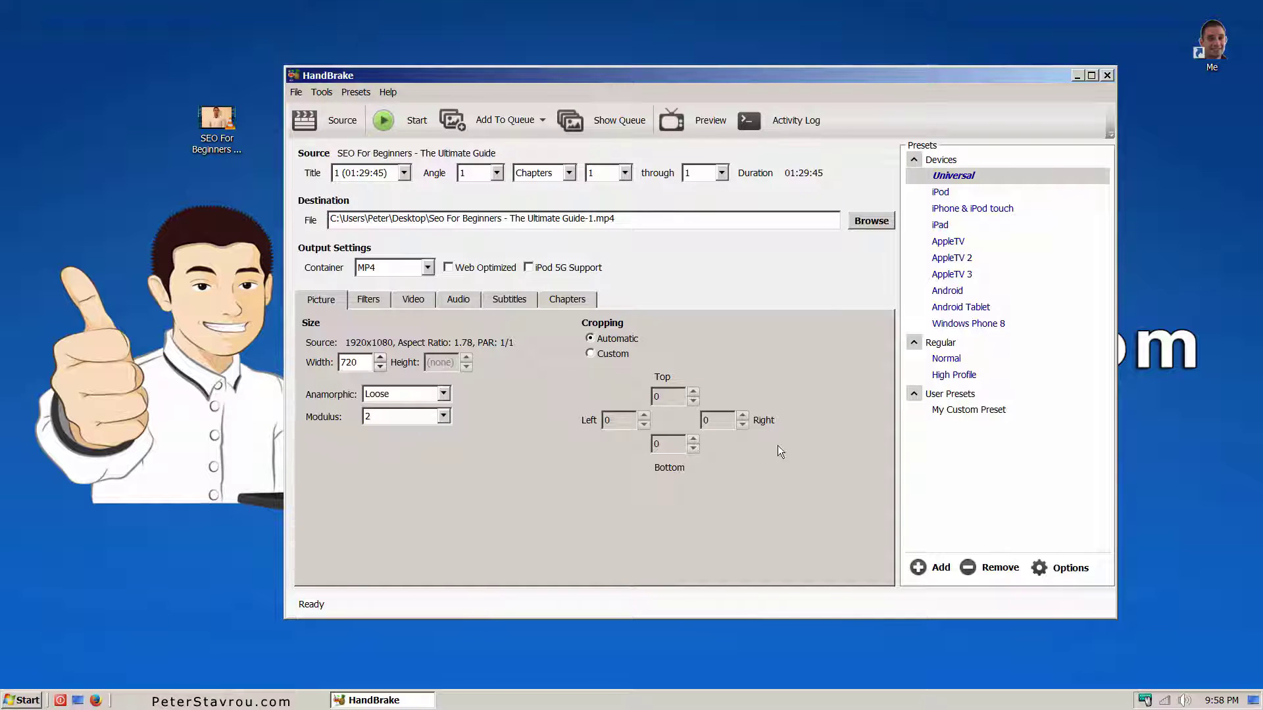
Select My Custom Preset and set it as the default preset.
left_click(1021, 409)
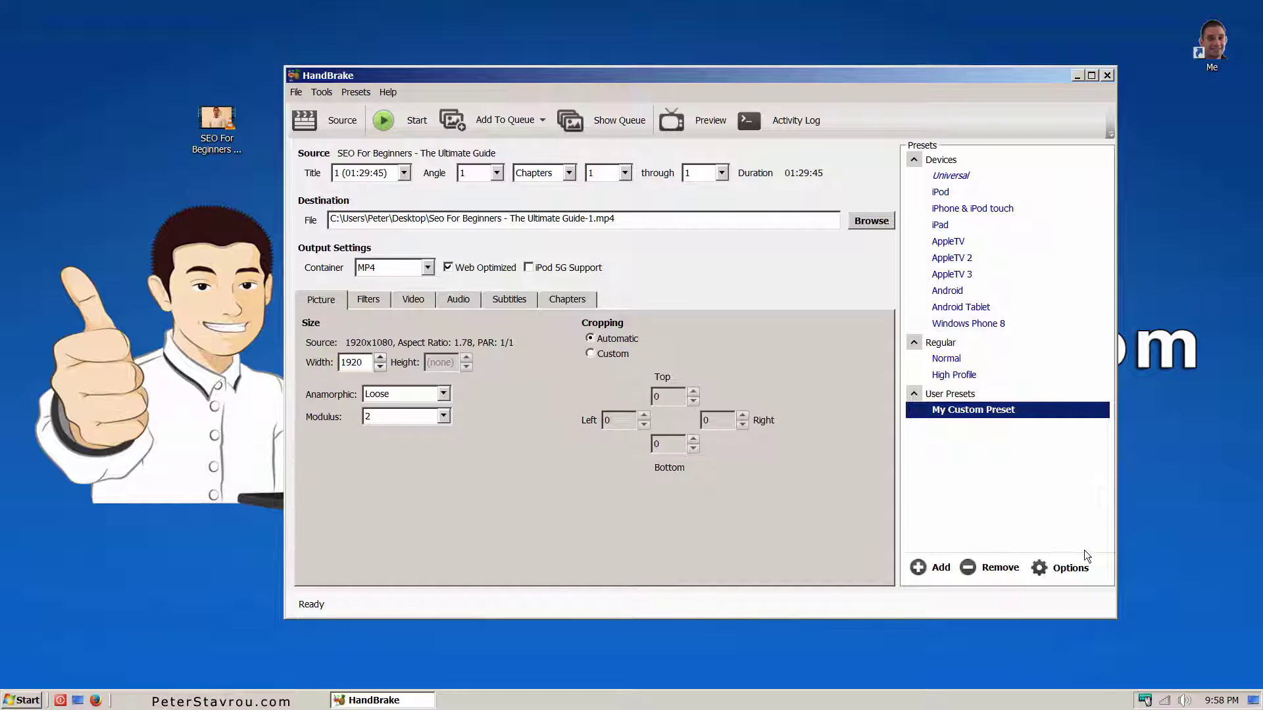
left_click(1089, 569)
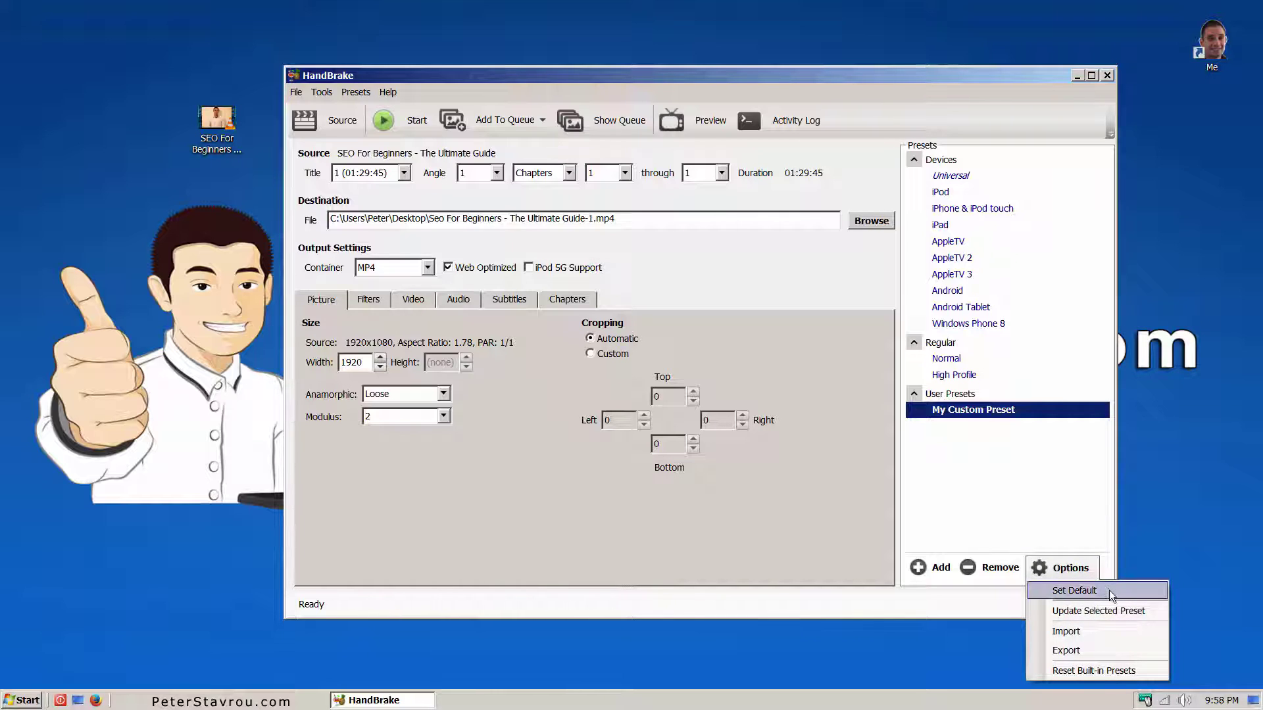
left_click(1110, 590)
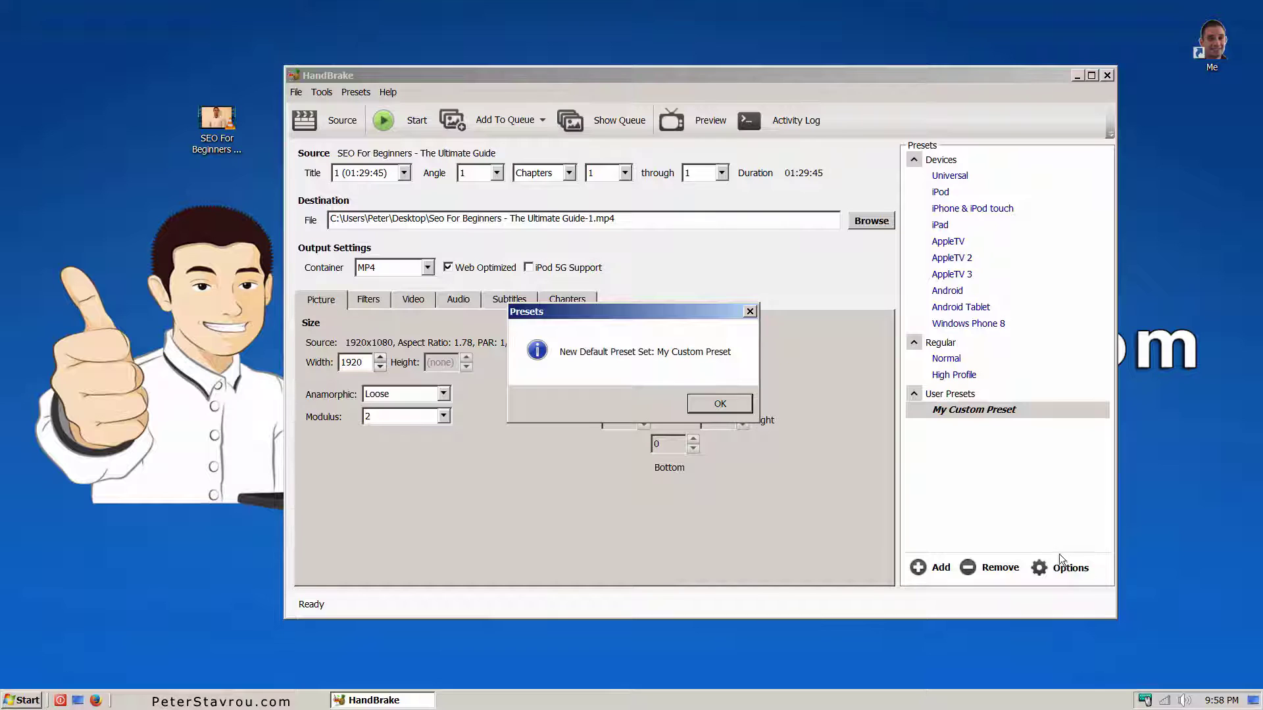
left_click(742, 404)
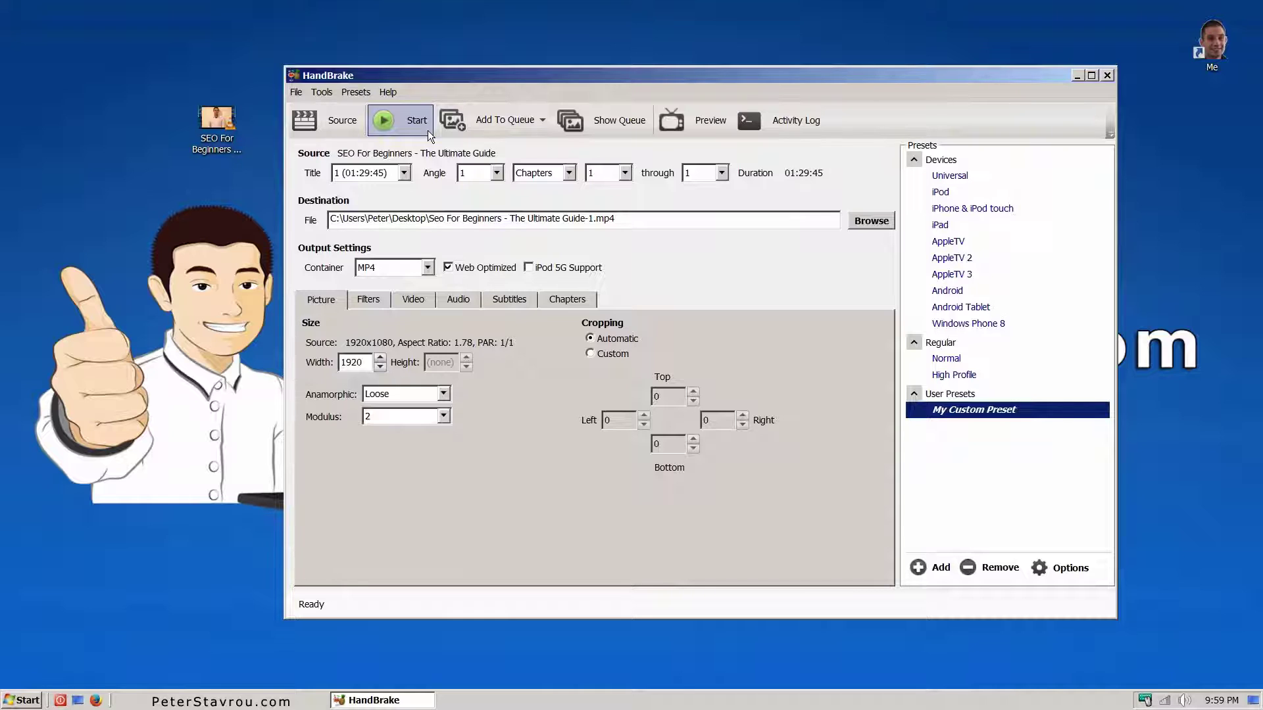
Clear the destination path and point the default output path to a HandBrake Files folder.
left_click_drag(645, 219, 329, 218)
key("BackSpace")
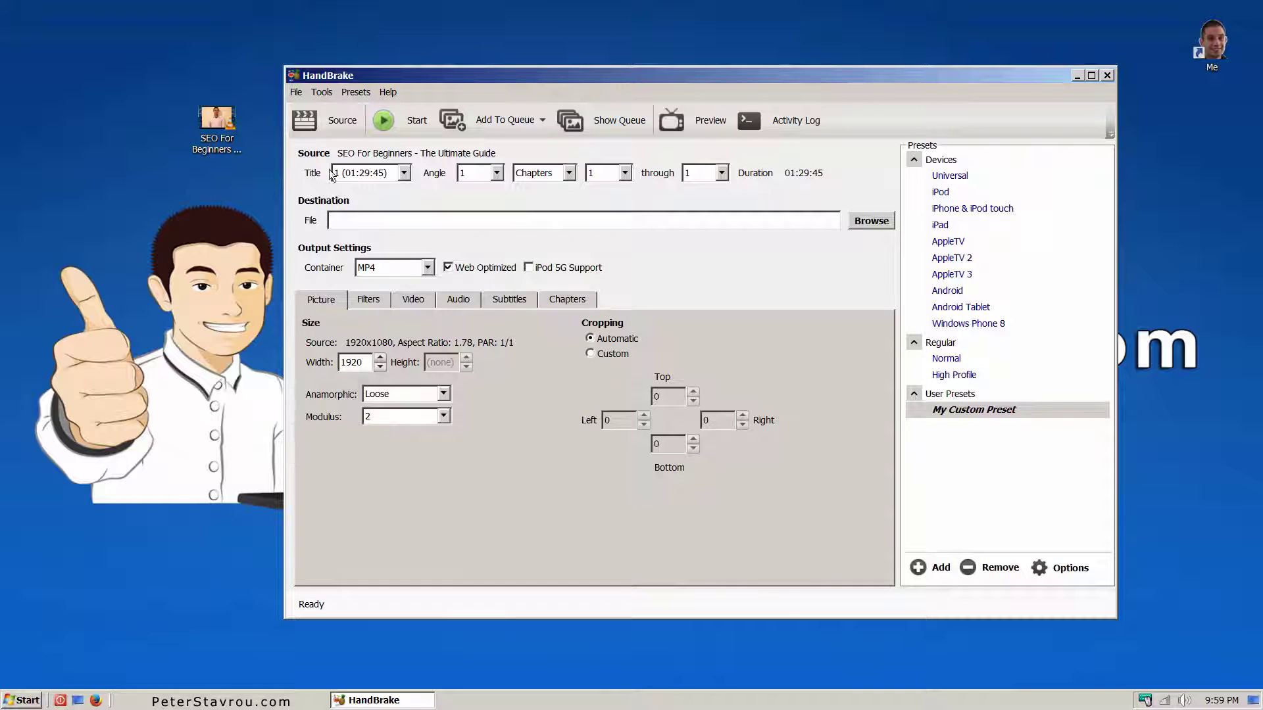
left_click(322, 96)
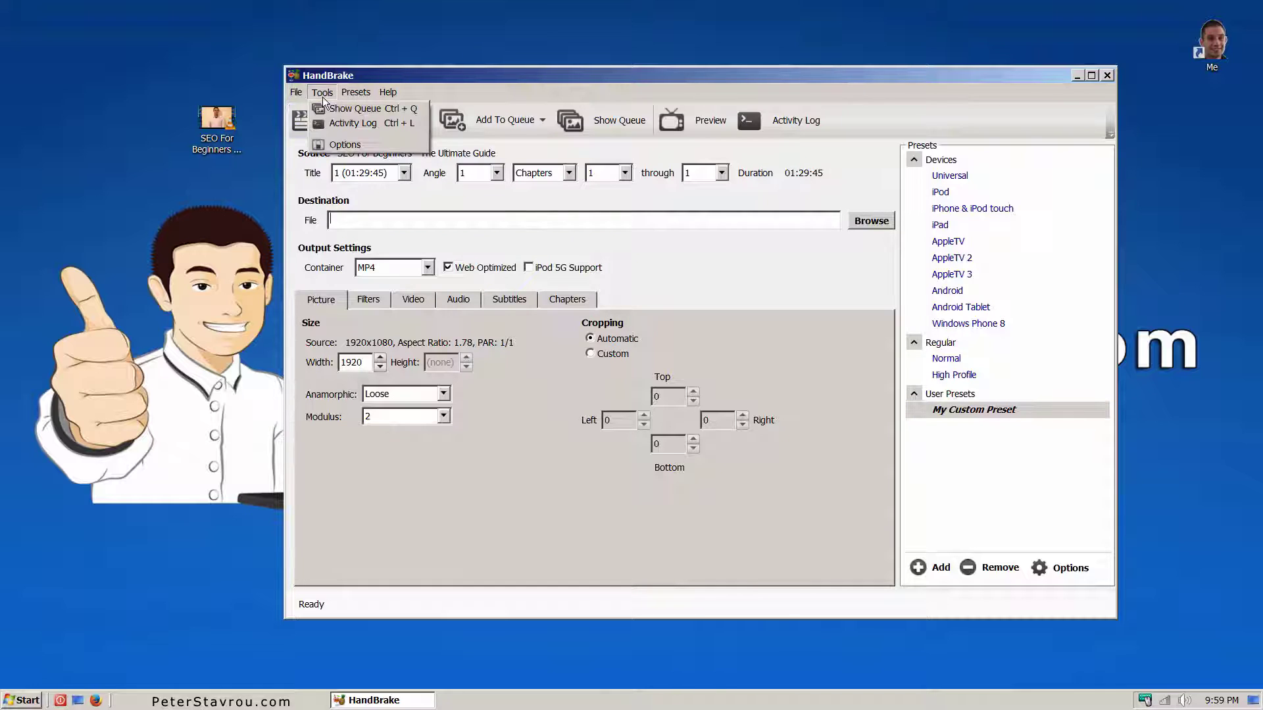
left_click(389, 146)
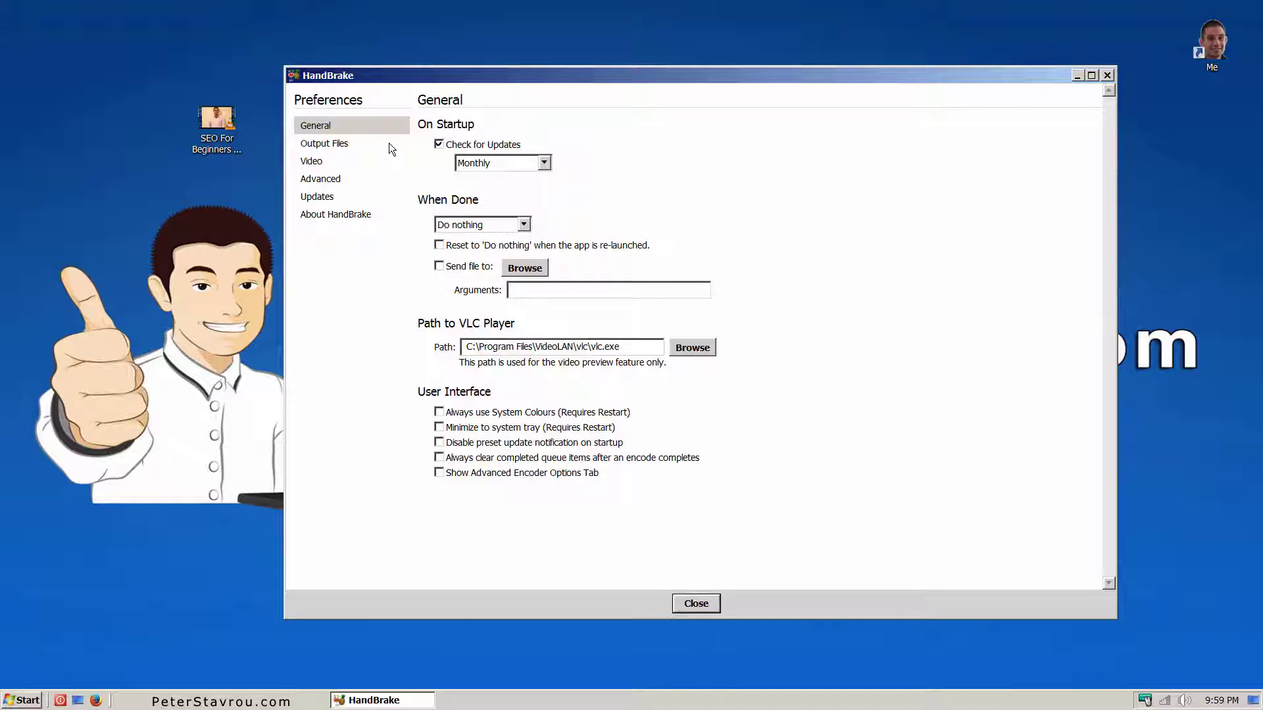
left_click(354, 146)
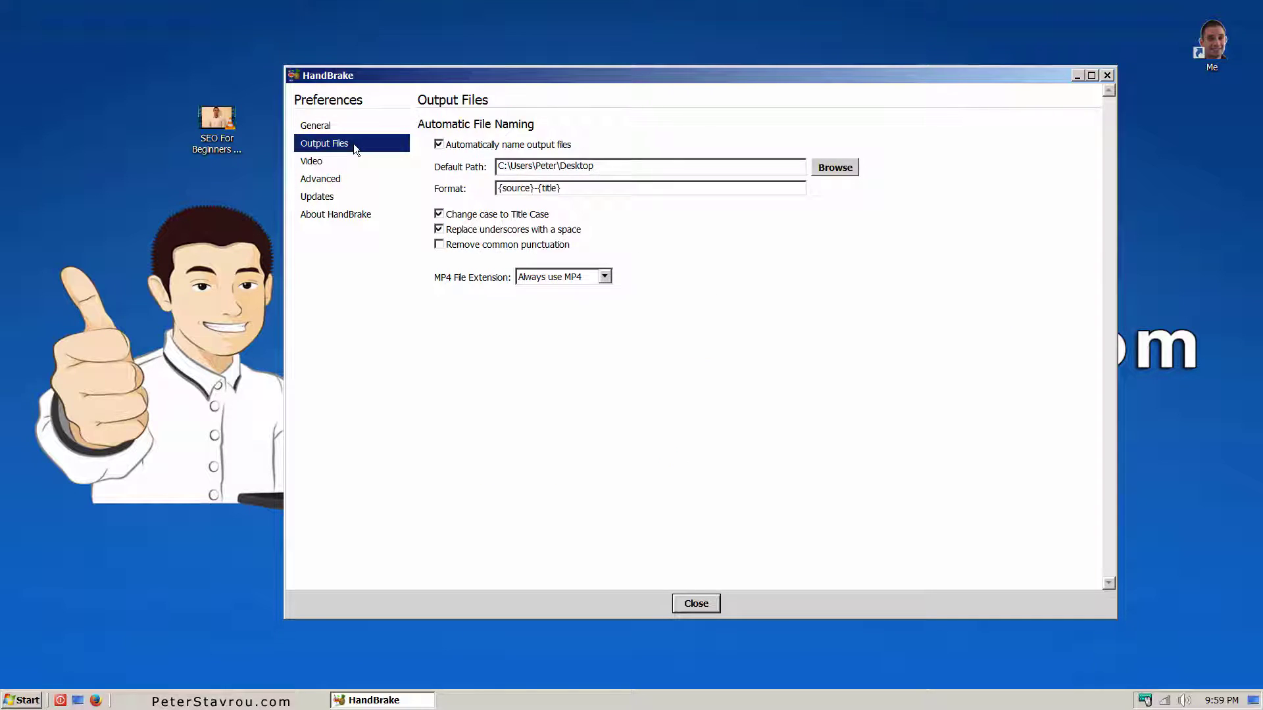
left_click(623, 169)
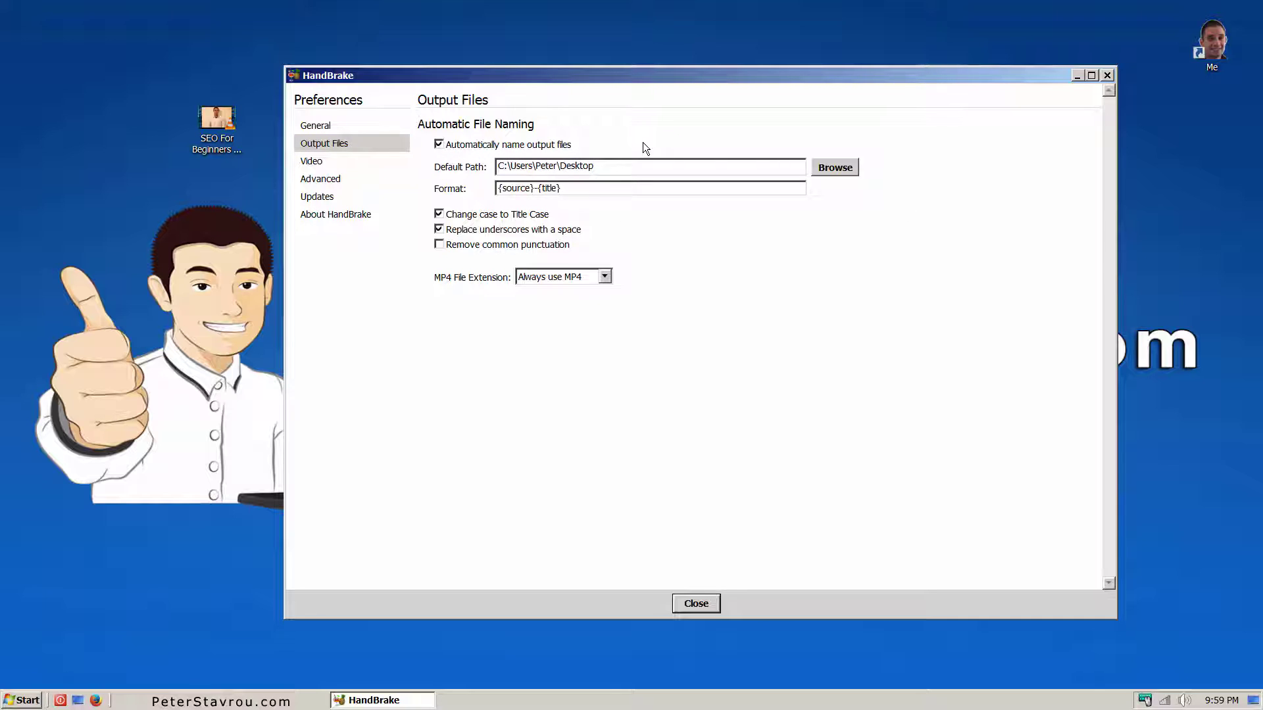
type("\\HandBrake Files")
Reload the SEO video and encode it into the HandBrake Files folder.
left_click(715, 604)
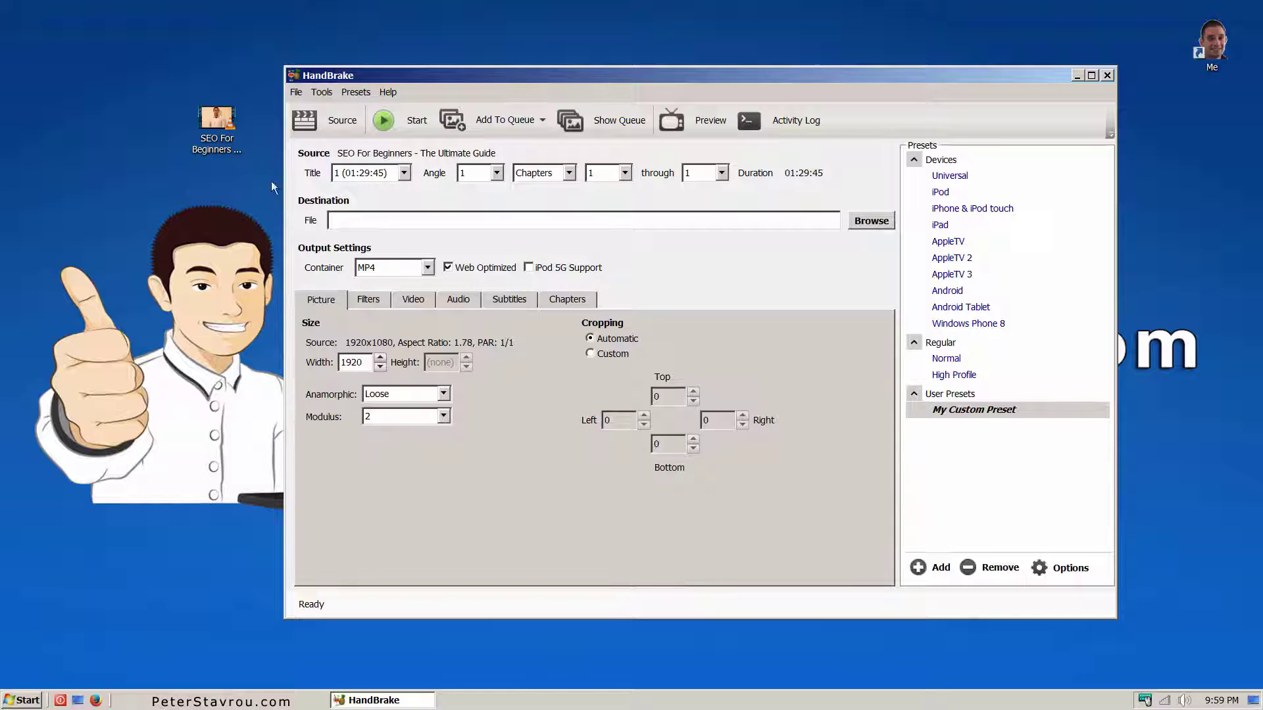
left_click_drag(241, 153, 421, 200)
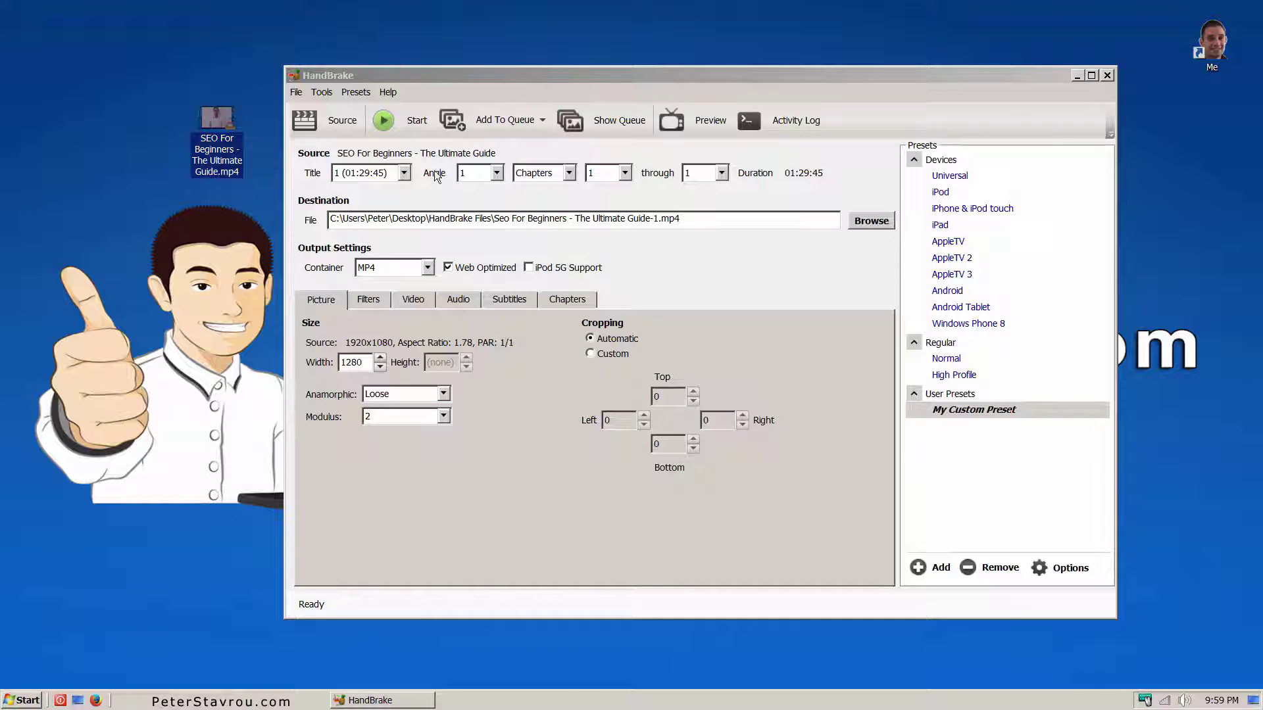
left_click(427, 128)
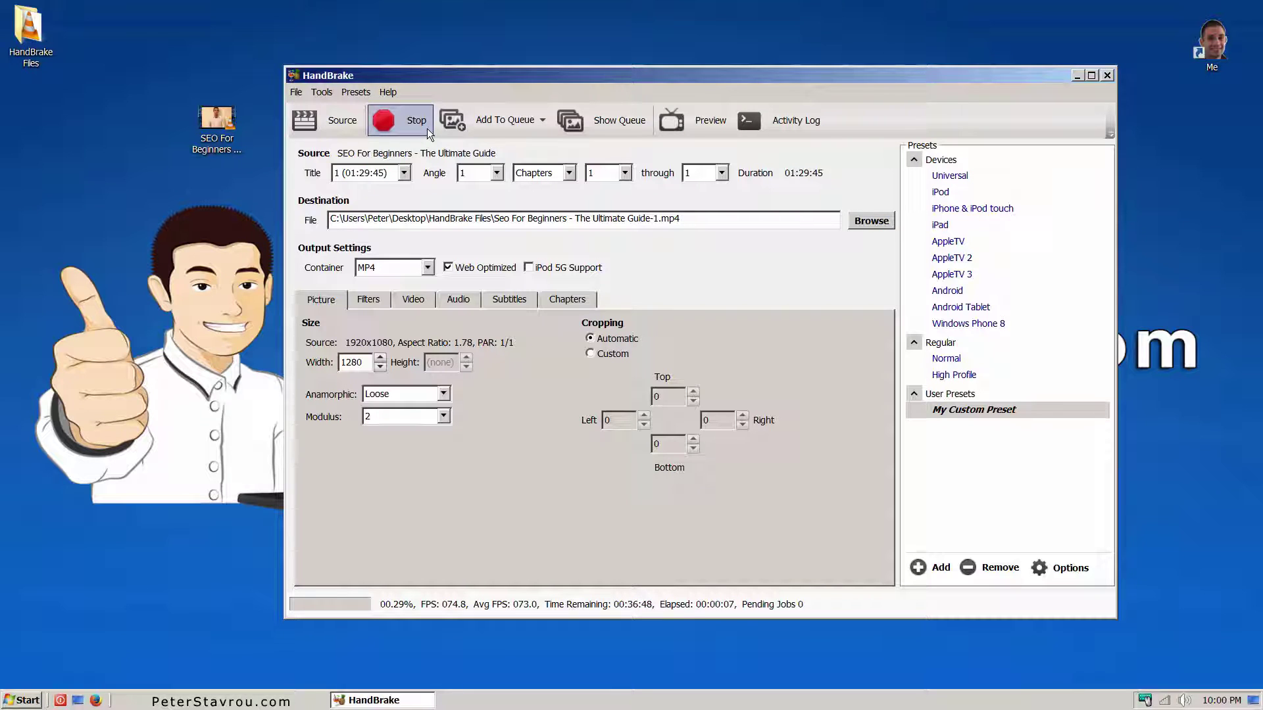
left_click(427, 129)
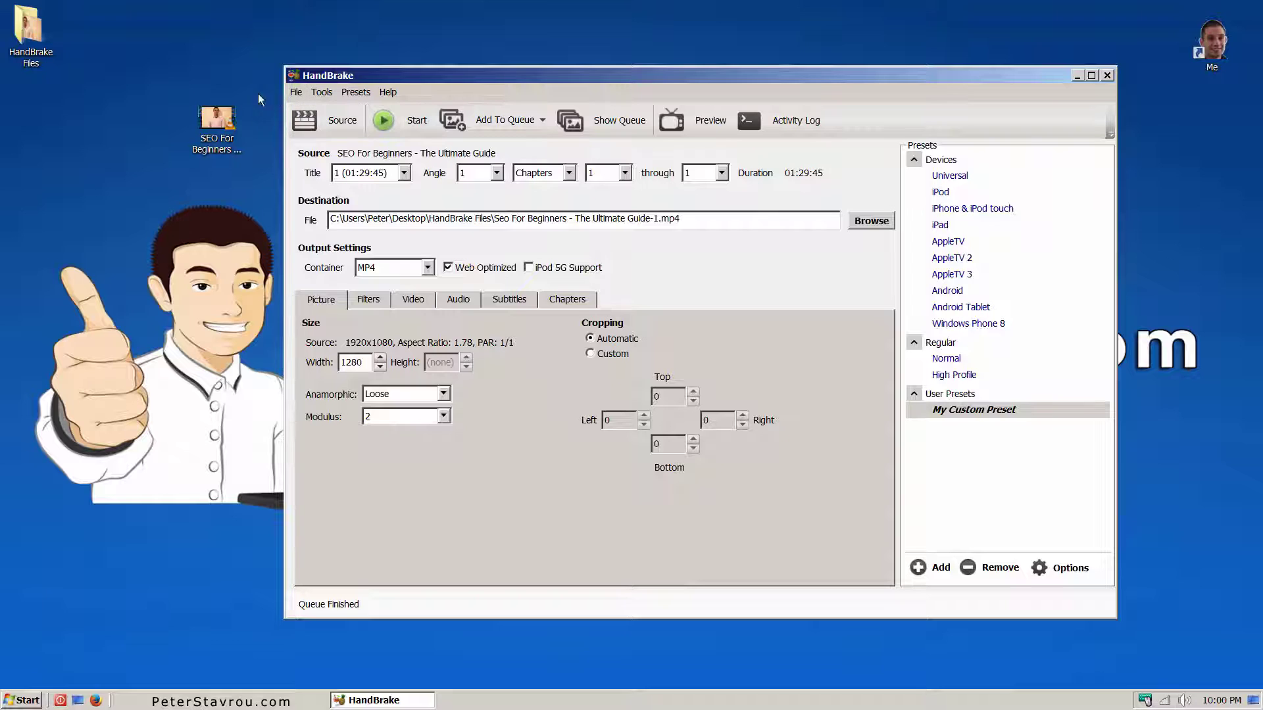
Open the encoded MP4's Properties in HandBrake Files, confirming its 319 MB size.
double_click(50, 59)
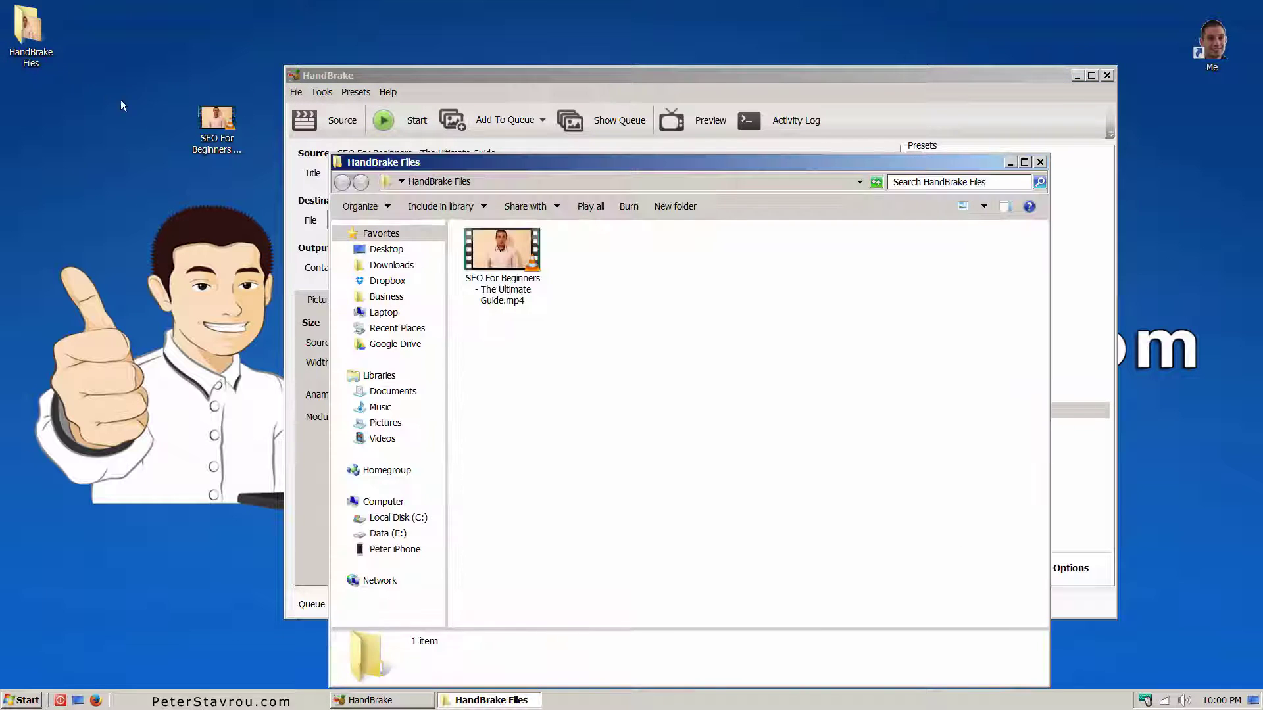
left_click(519, 275)
right_click(519, 273)
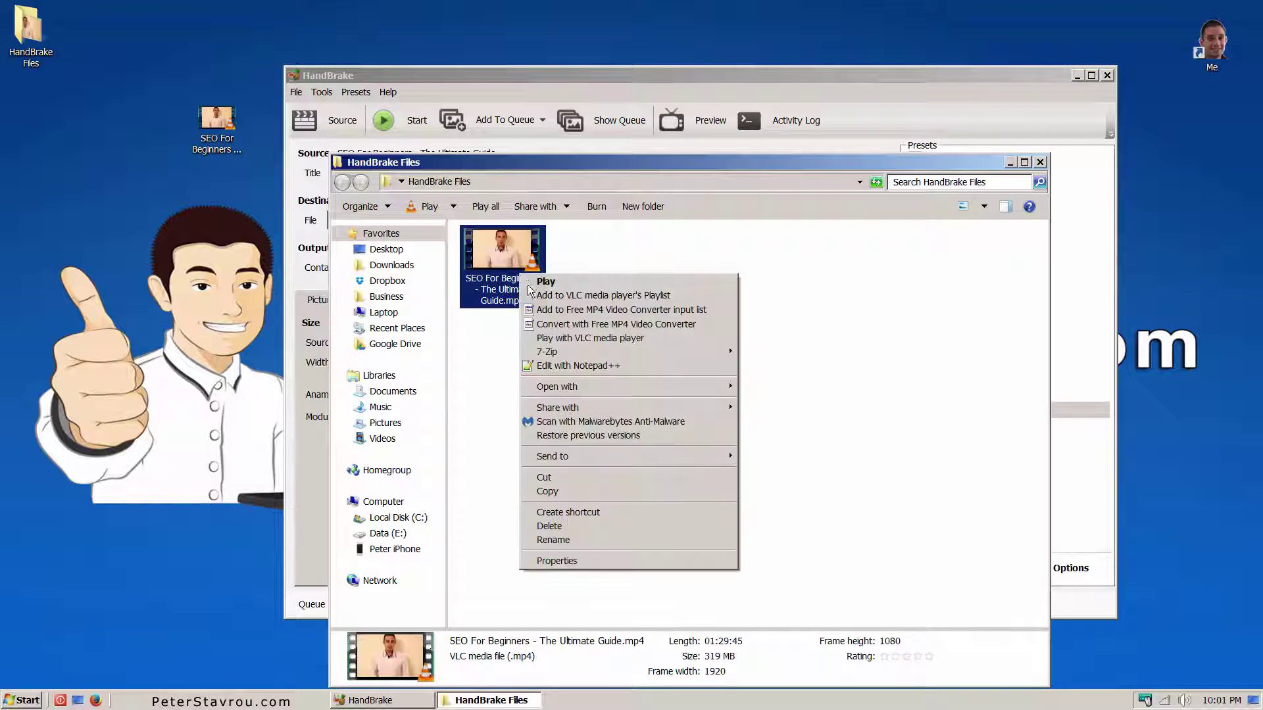
left_click(650, 559)
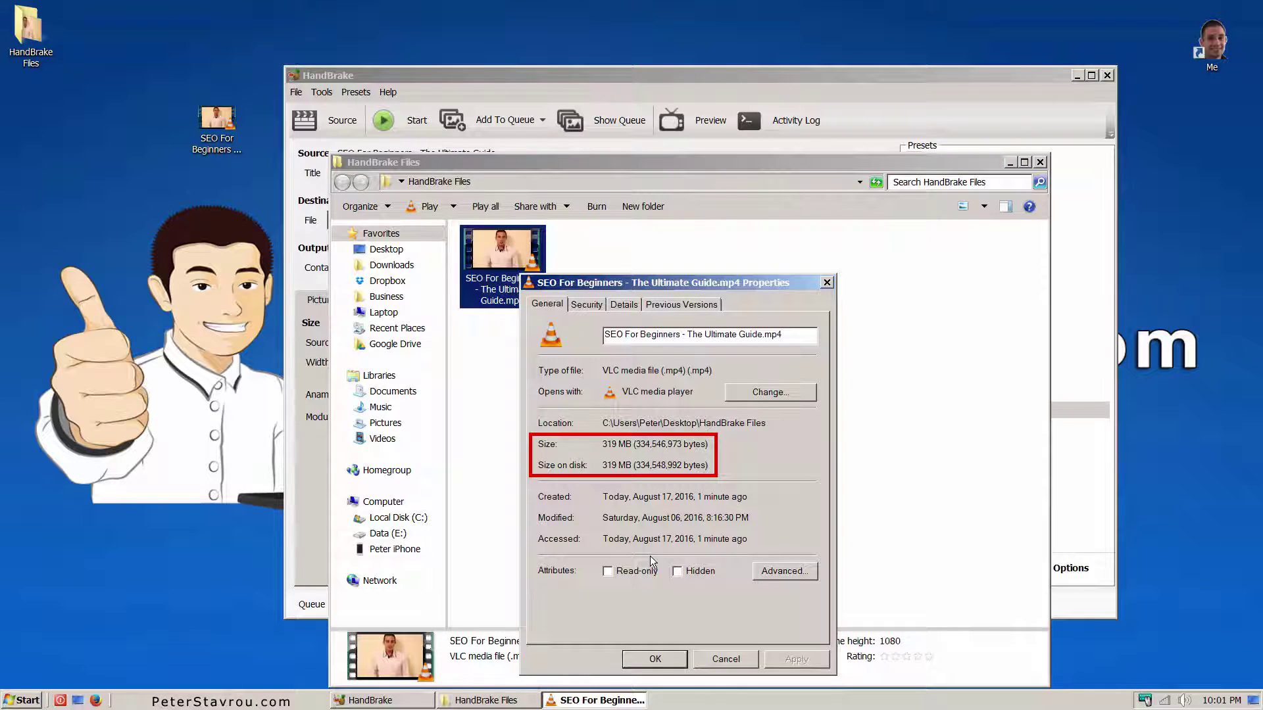